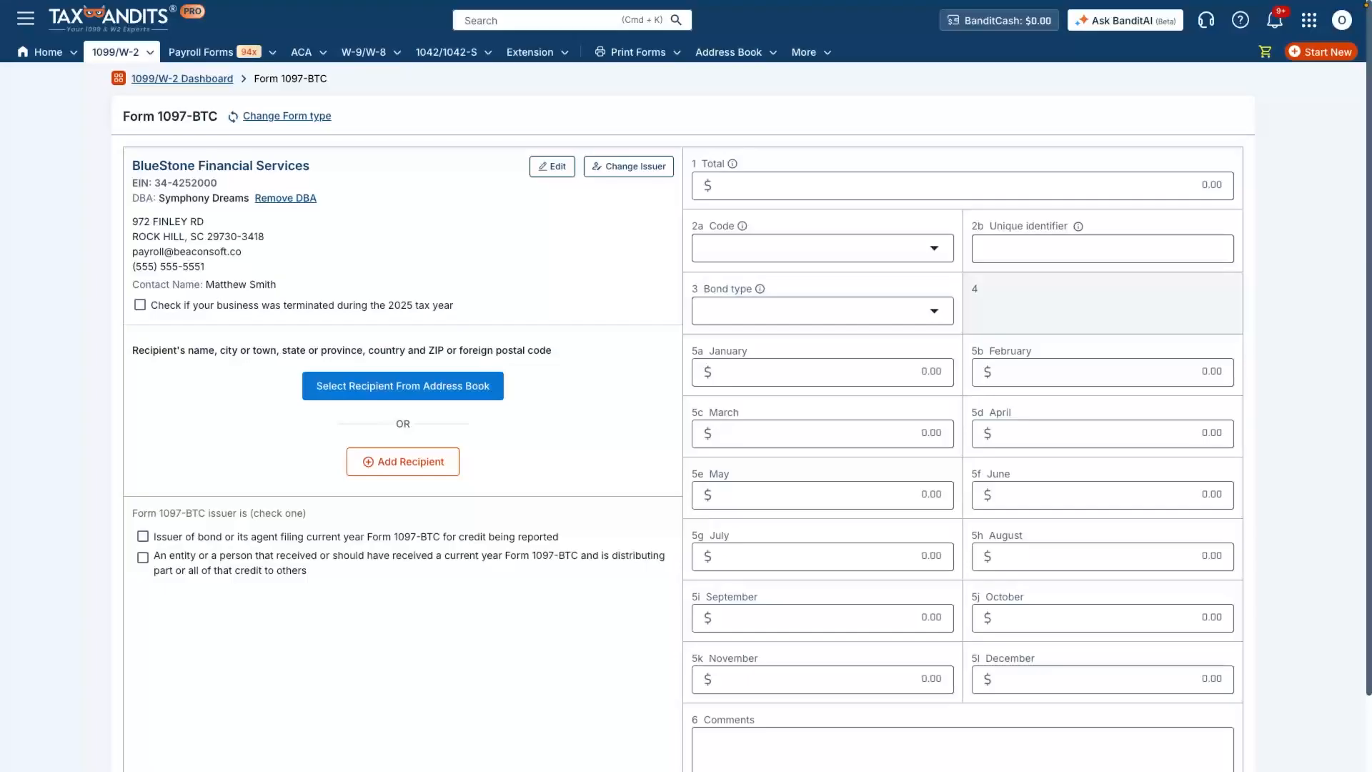
# - Add Green Horizon Capital LLC of Denver, CO as recipient, with TIN type EIN and its EIN
pyautogui.click(403, 462)
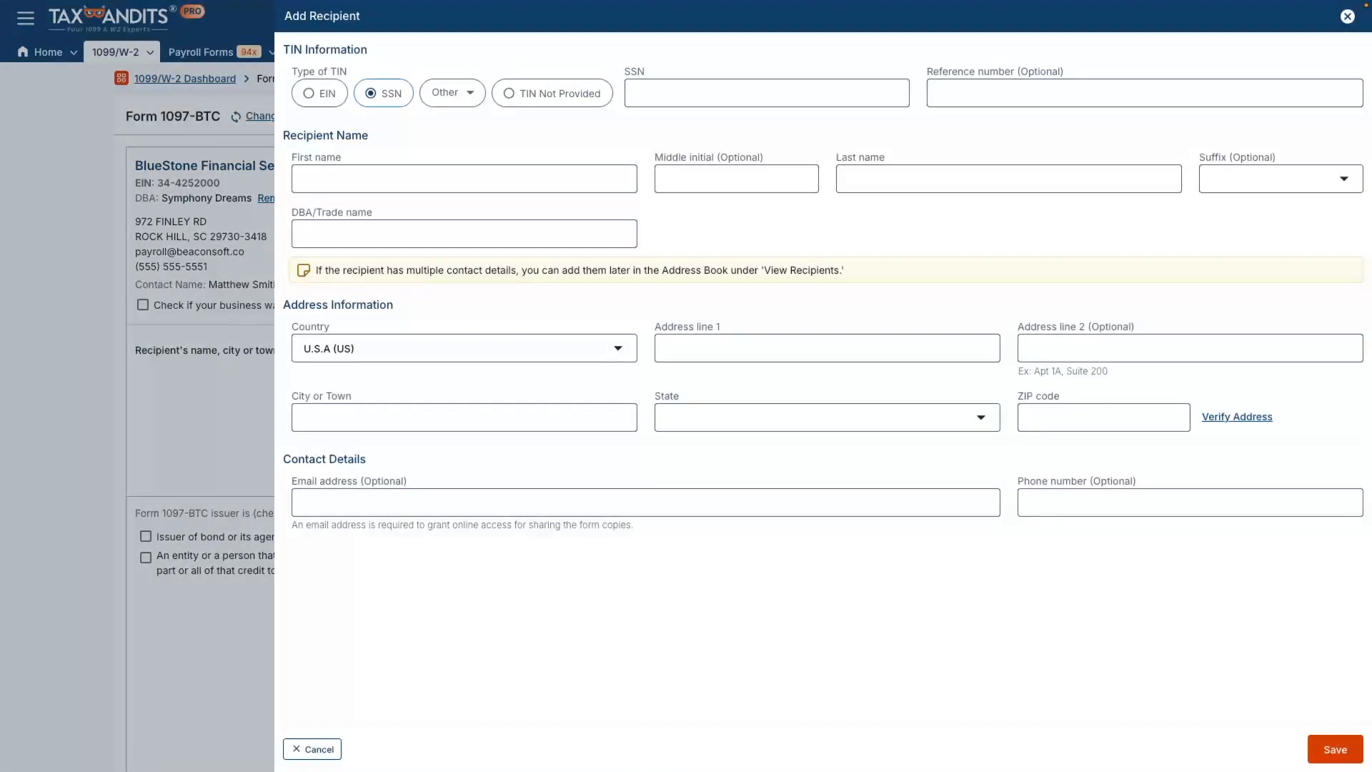
pyautogui.click(319, 93)
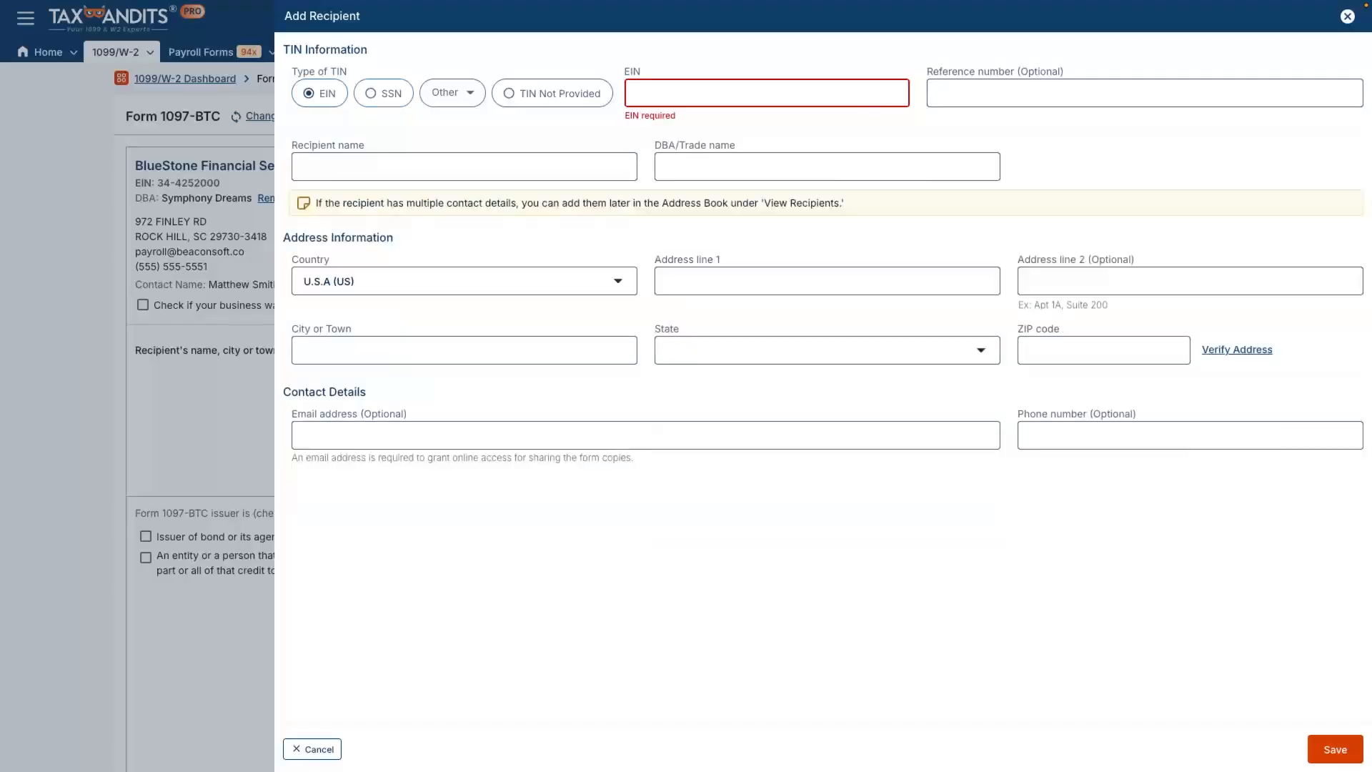
pyautogui.click(767, 94)
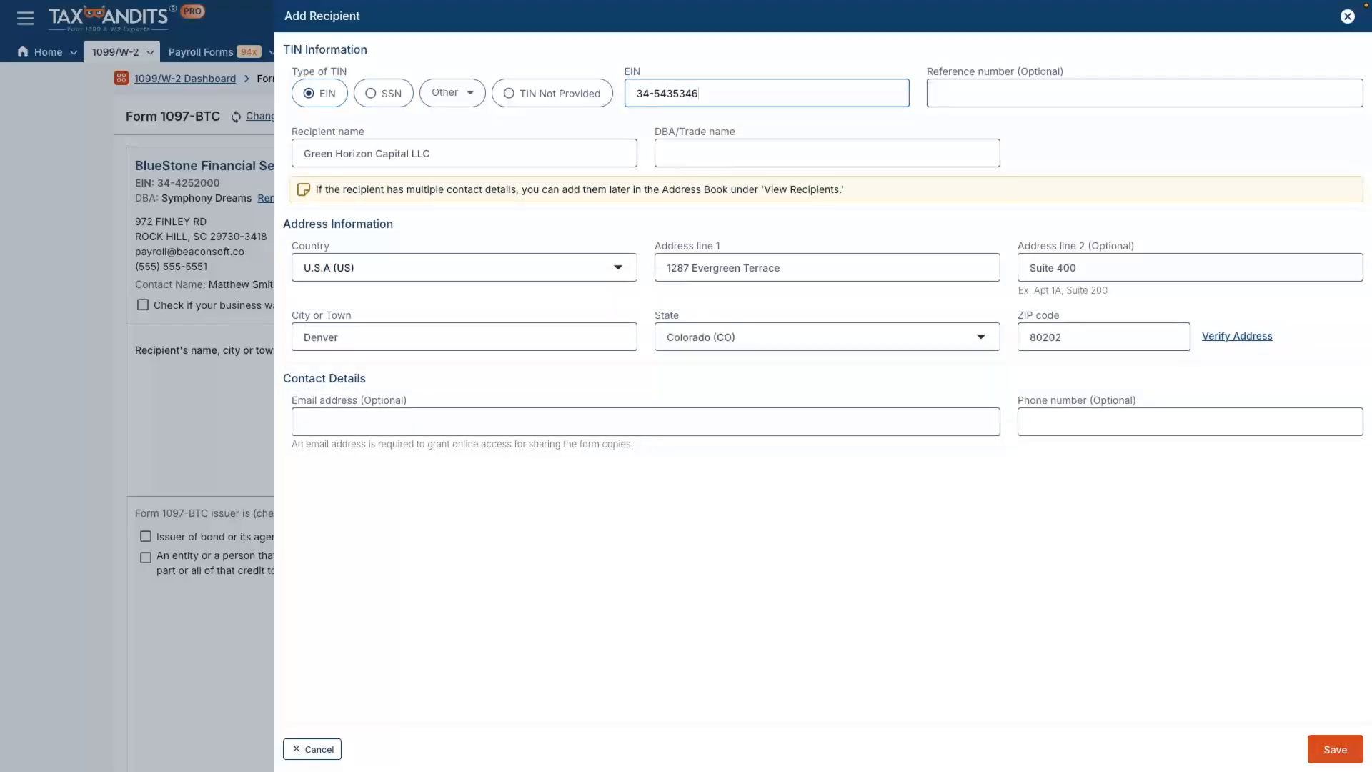
pyautogui.click(1335, 749)
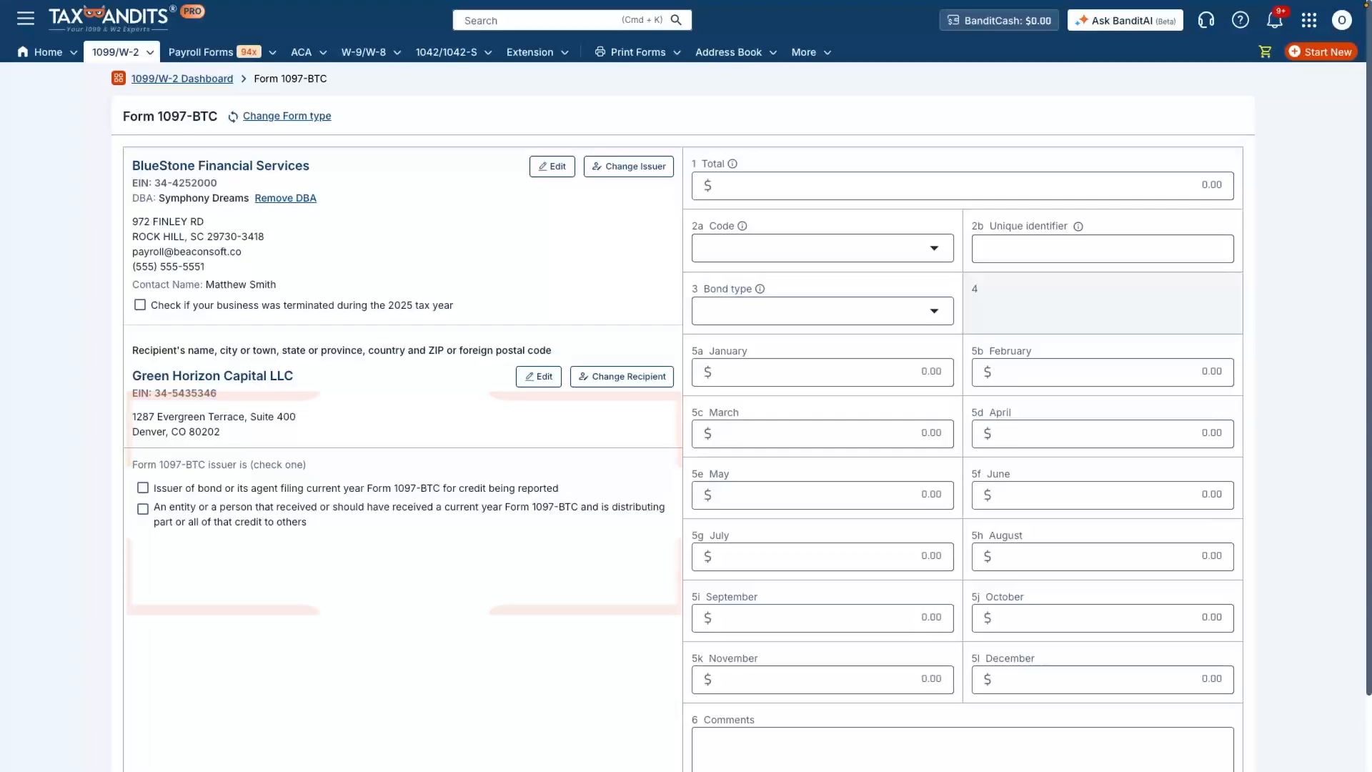
# - Check the bond issuer box, enter 12500 as the box 1 total, and pick code A
pyautogui.click(143, 488)
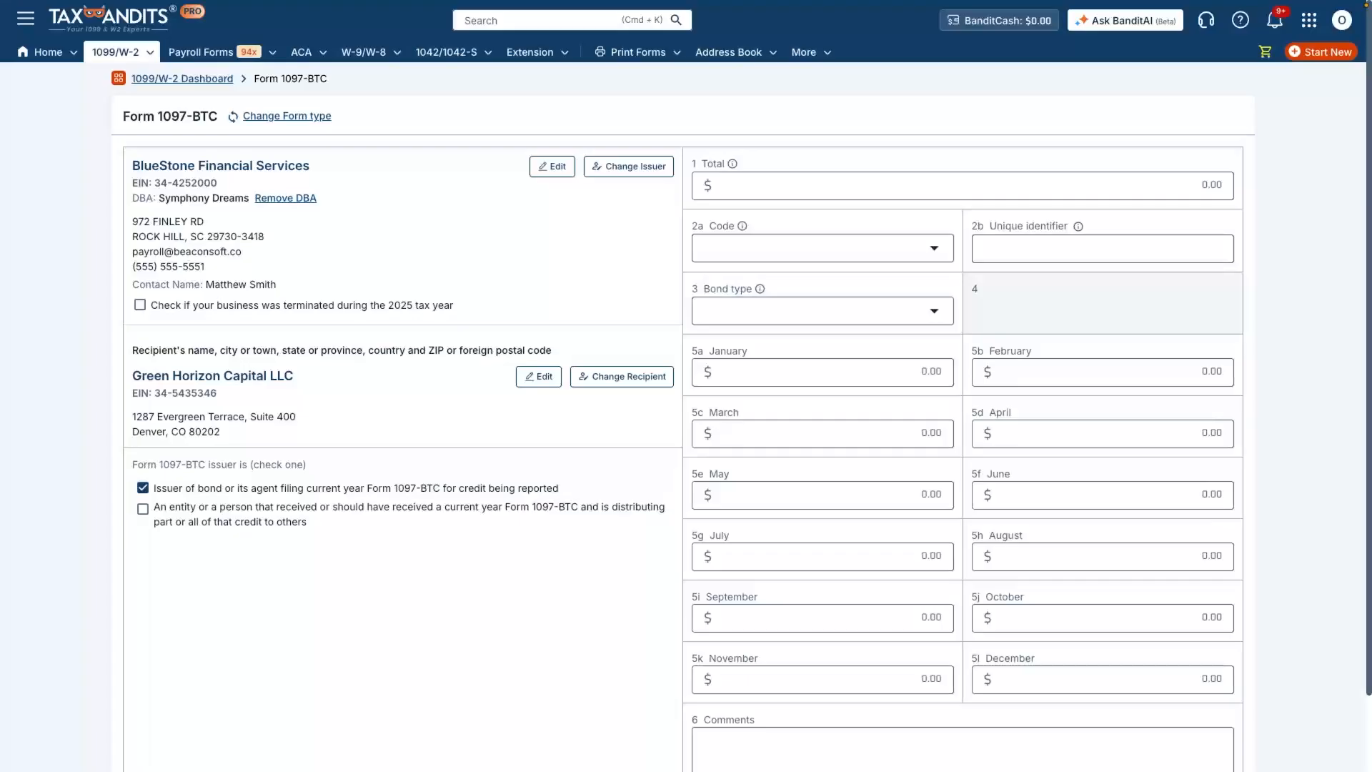
pyautogui.click(962, 186)
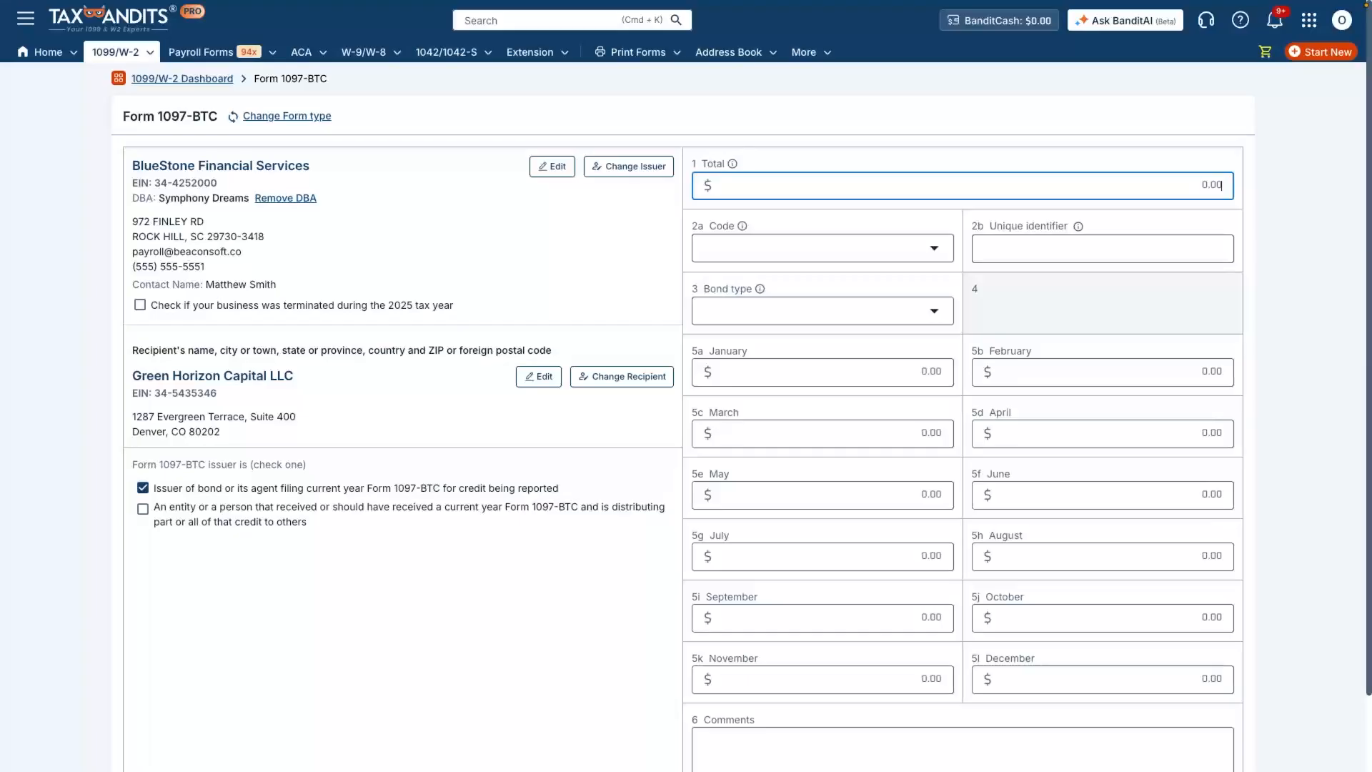
pyautogui.write('12500')
pyautogui.click(822, 248)
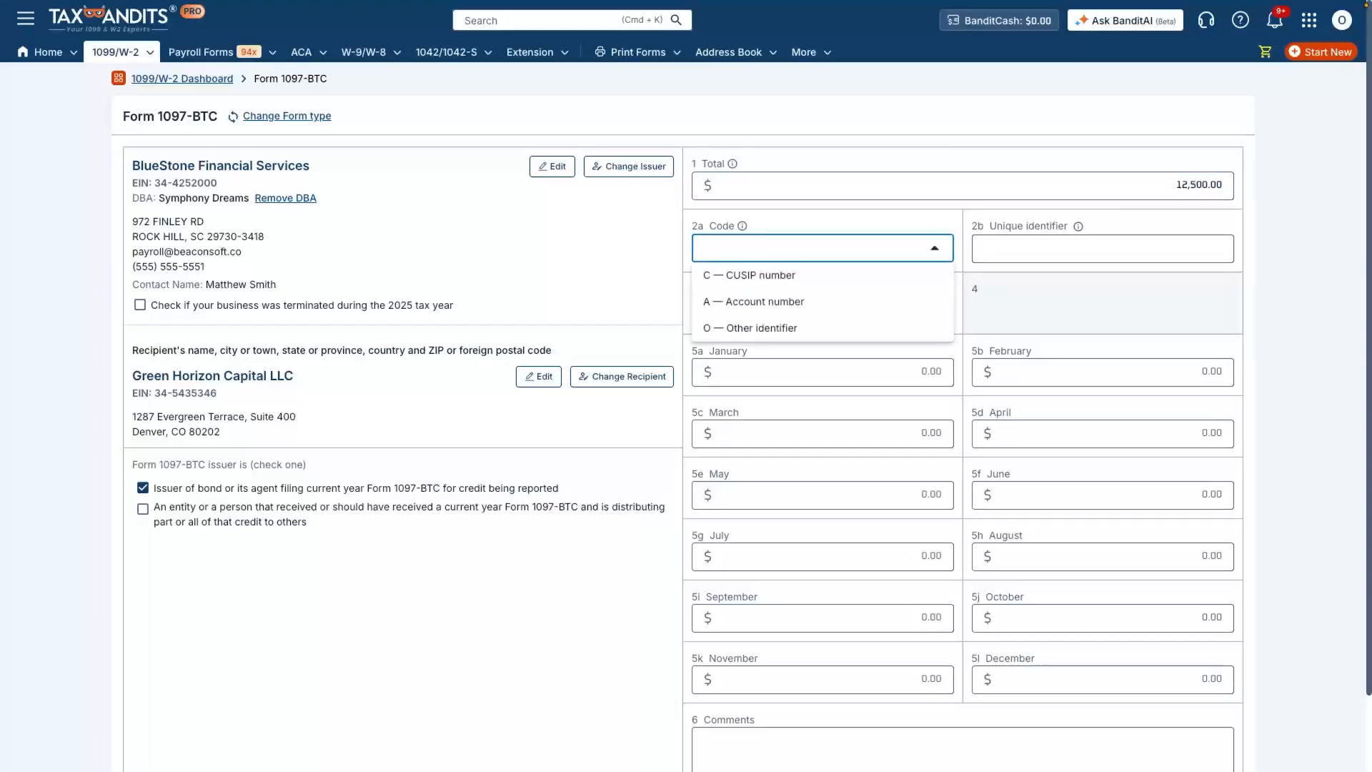
pyautogui.click(787, 302)
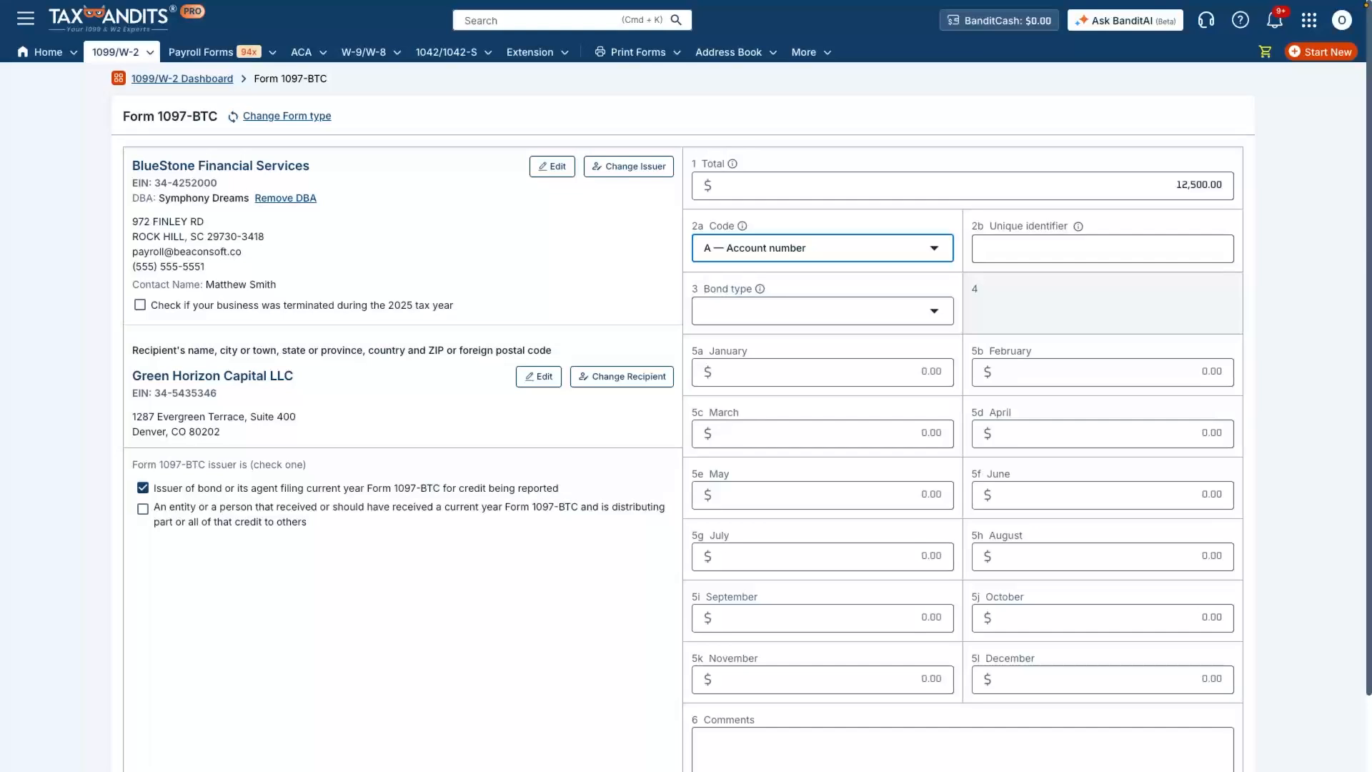
pyautogui.click(1103, 249)
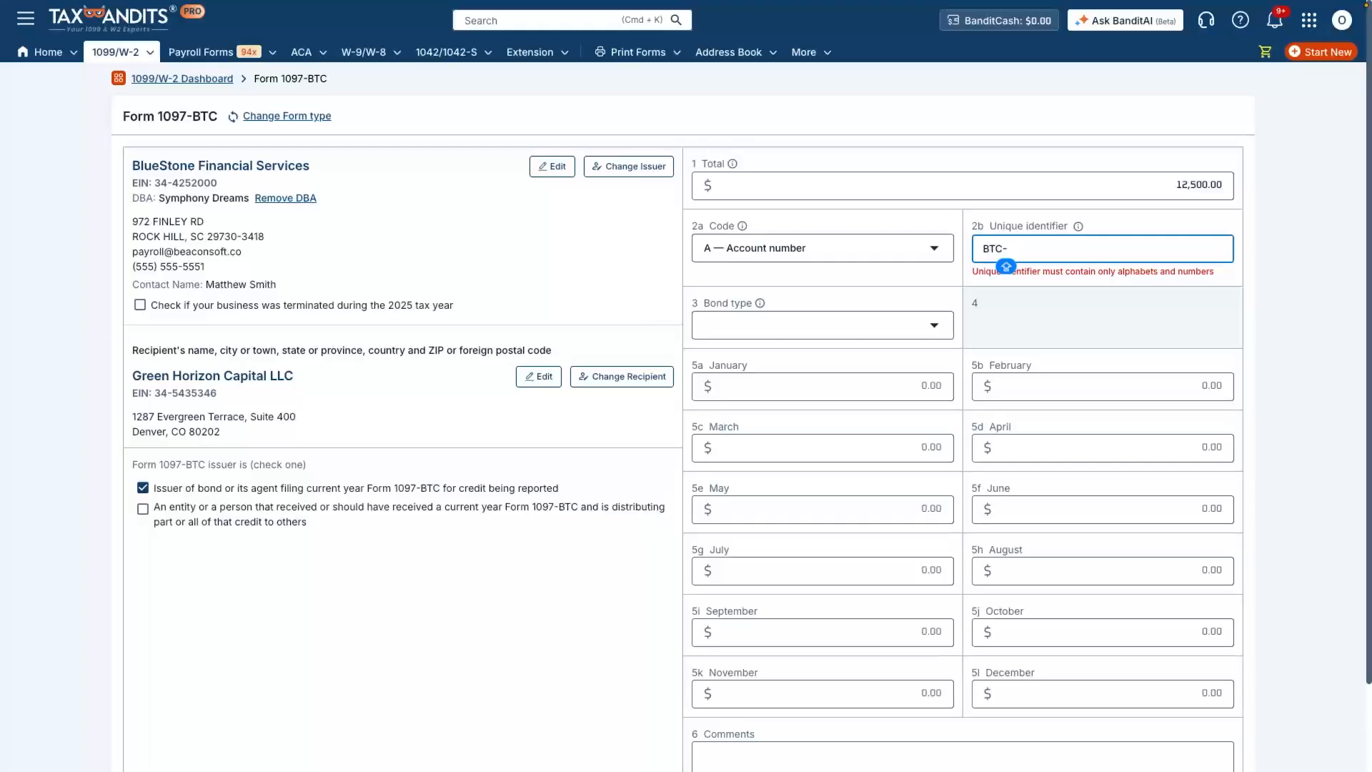
pyautogui.press('BackSpace')
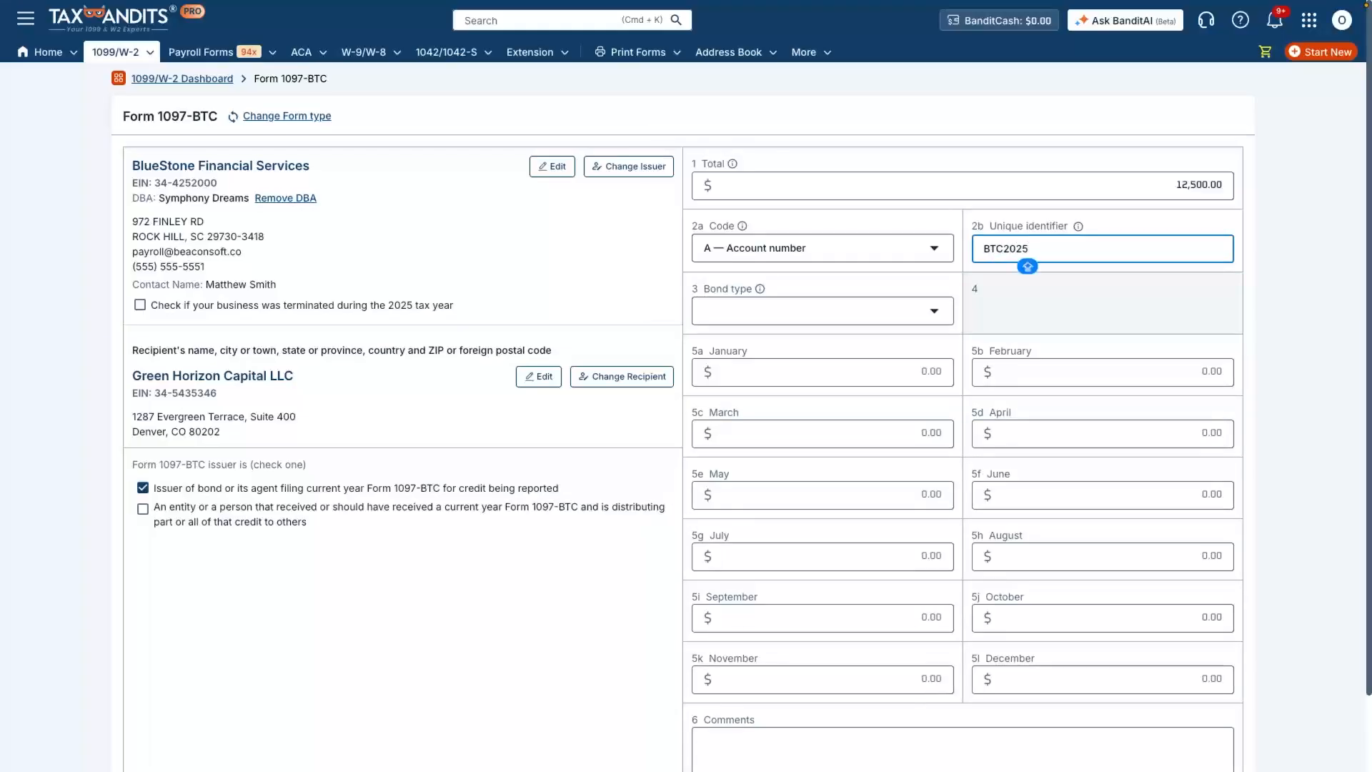
pyautogui.press('Tab')
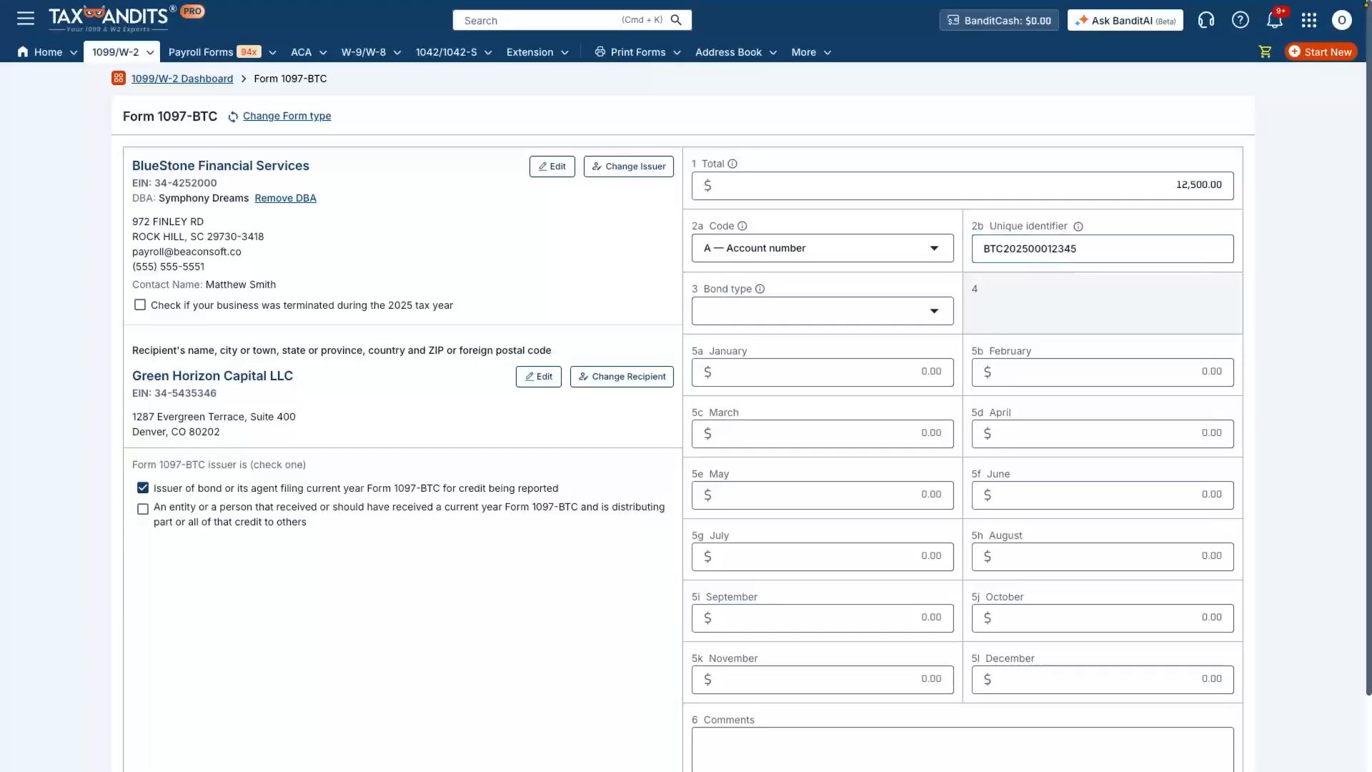
pyautogui.click(822, 310)
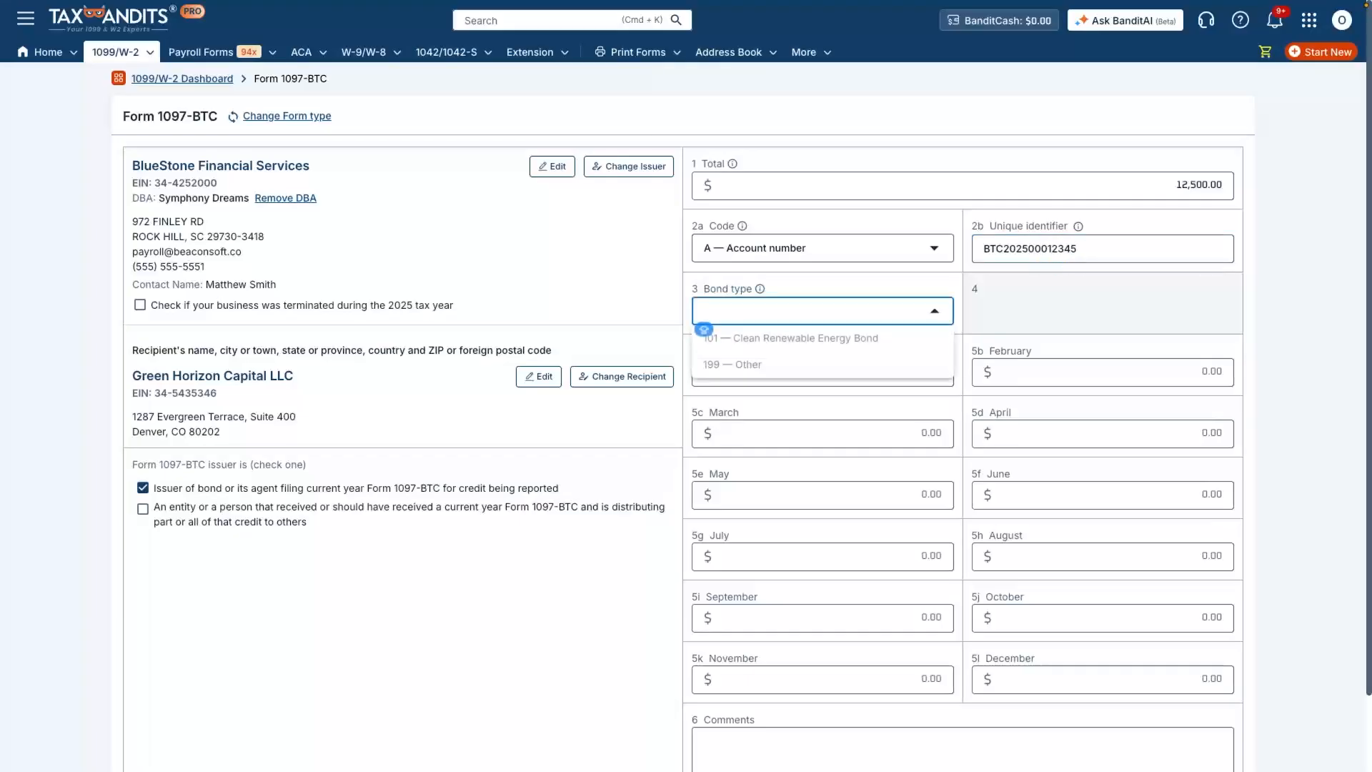
pyautogui.press('Down')
pyautogui.press('Return')
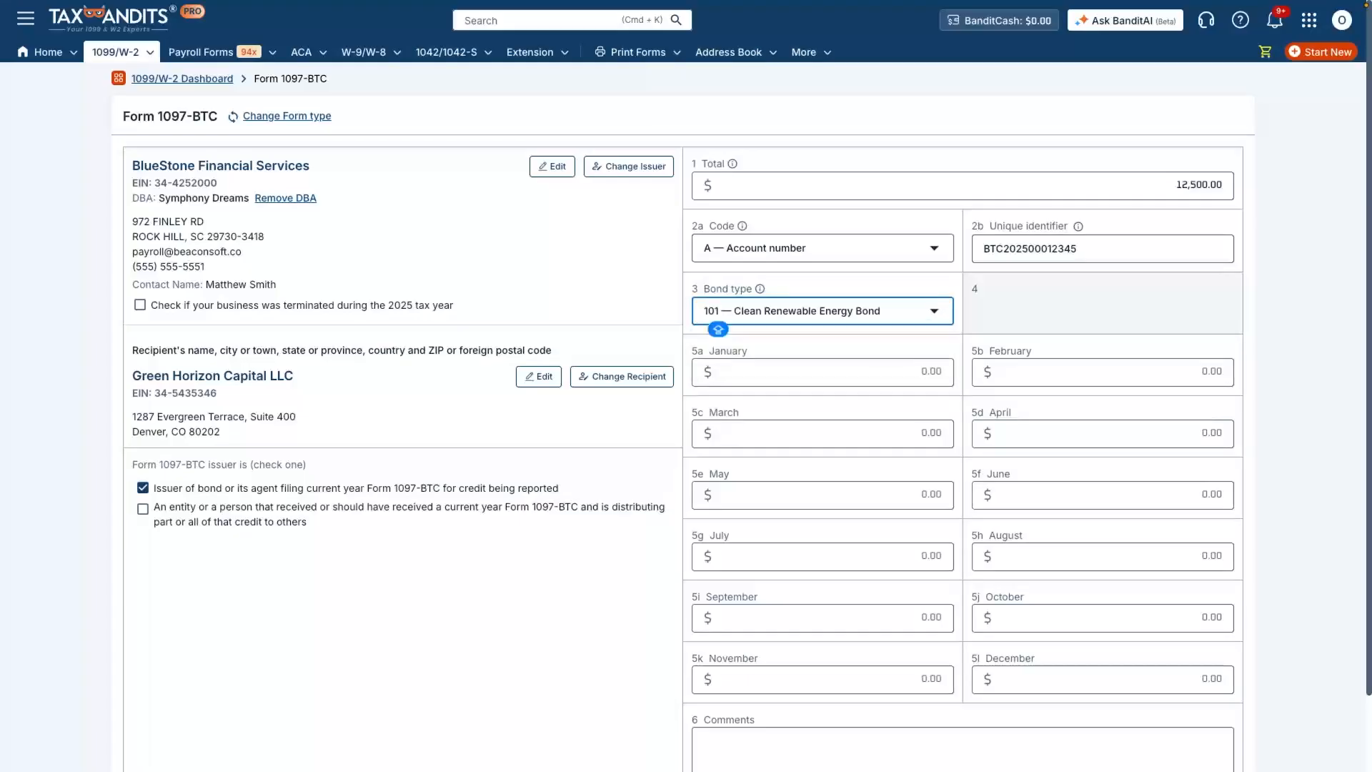
pyautogui.press('Tab')
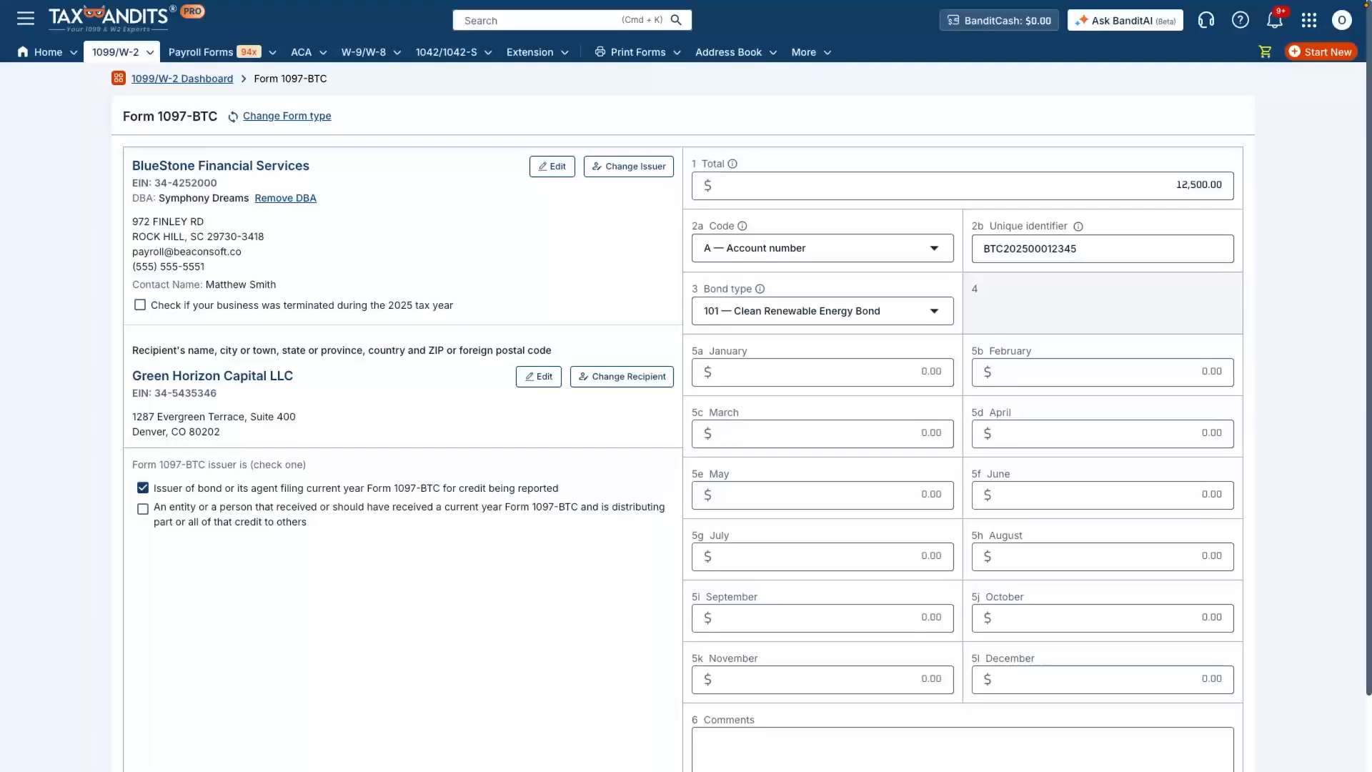
# - Enter 1,041.67 for January so the months auto-fill (December 1,041.63), then add a sample demonstration comment
pyautogui.click(941, 371)
pyautogui.write('1,041.67')
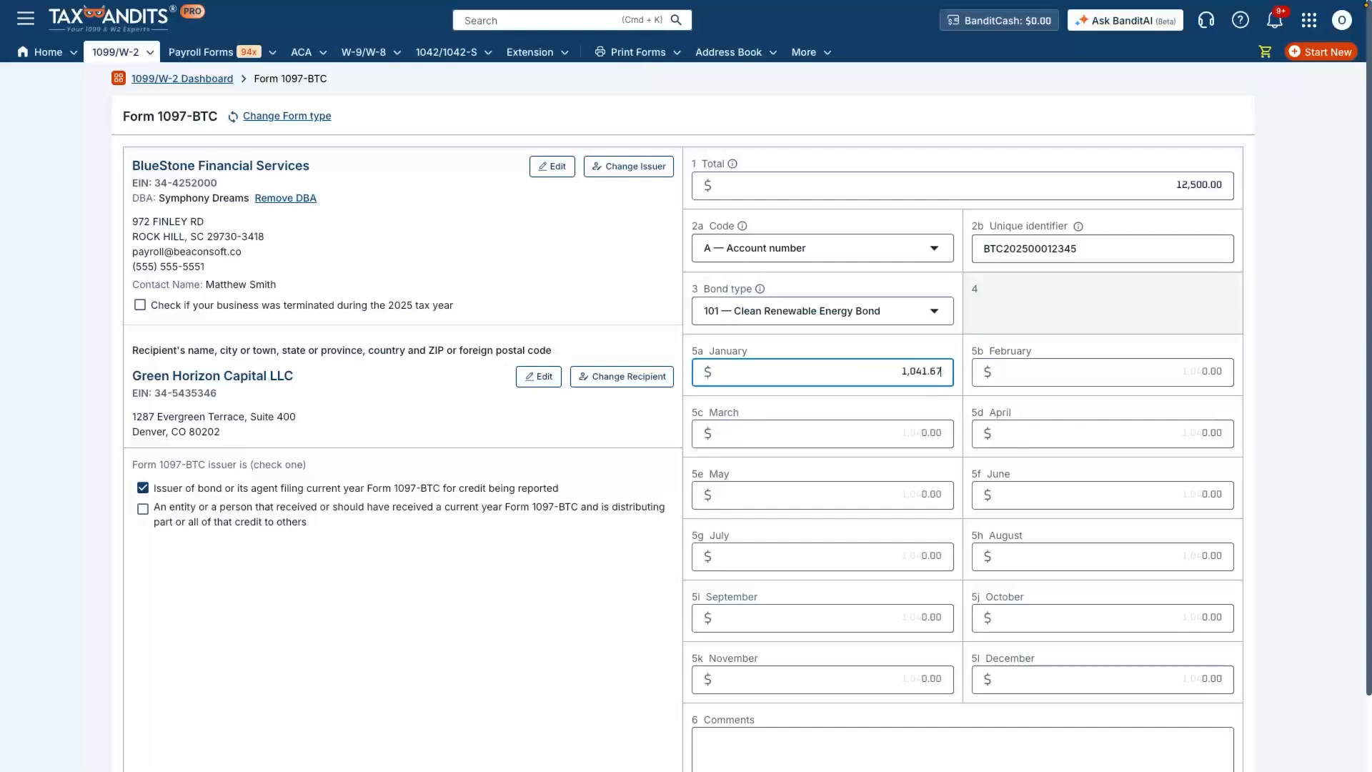
pyautogui.click(941, 389)
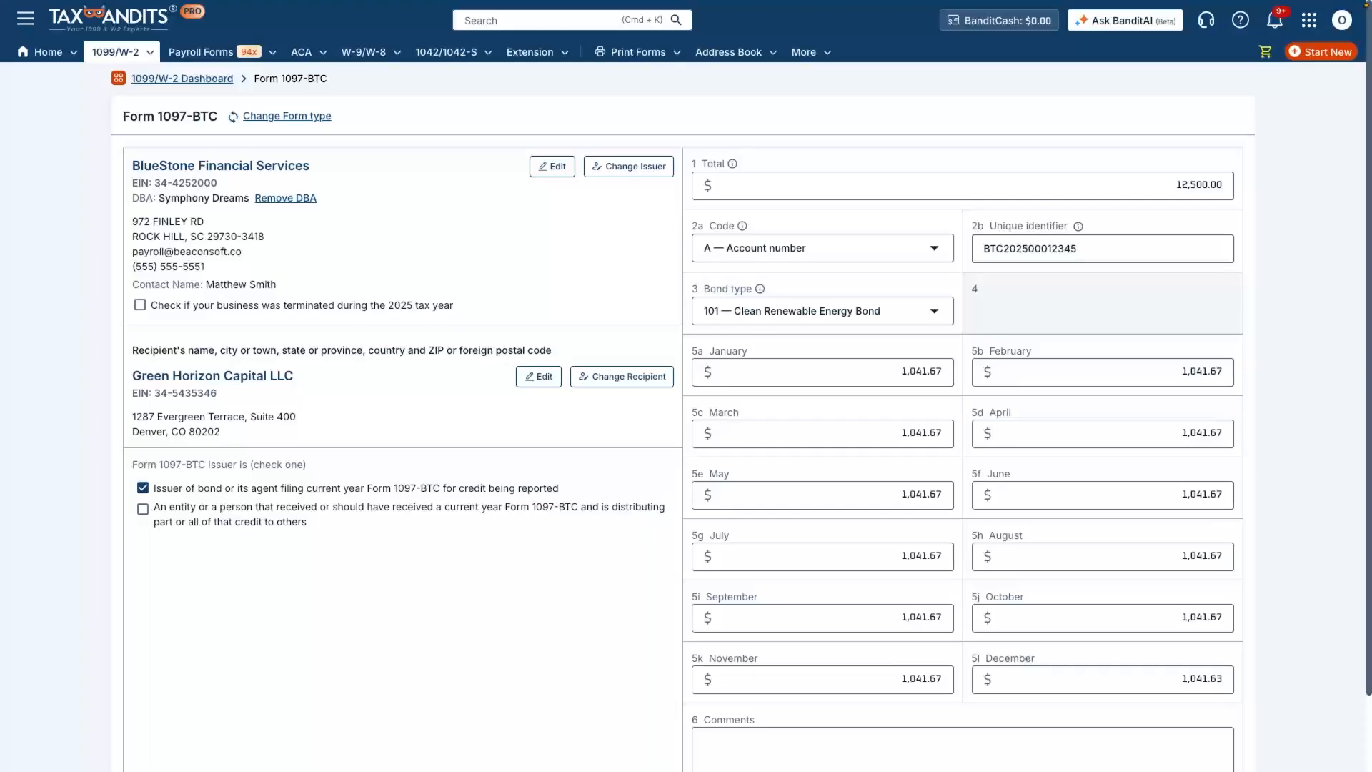
pyautogui.scroll(-2, 686, 415)
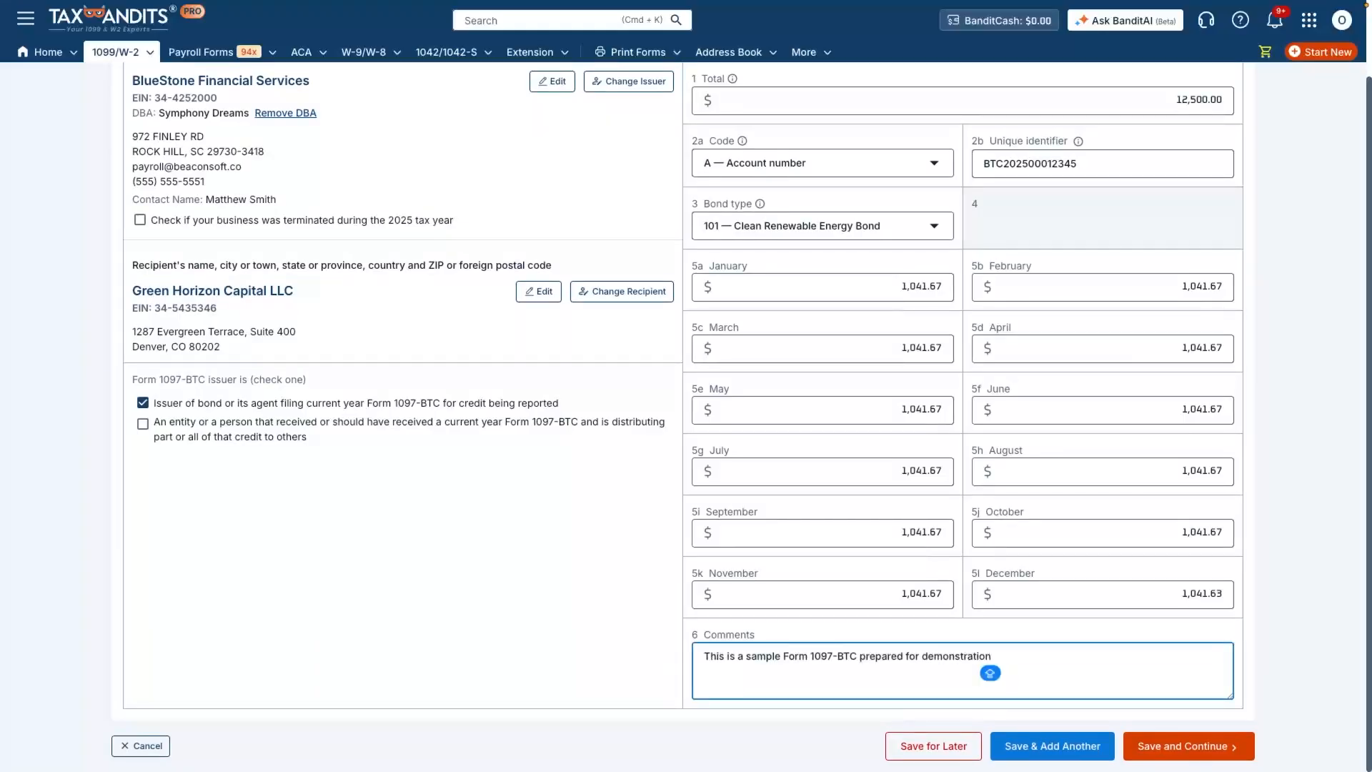
pyautogui.press('Tab')
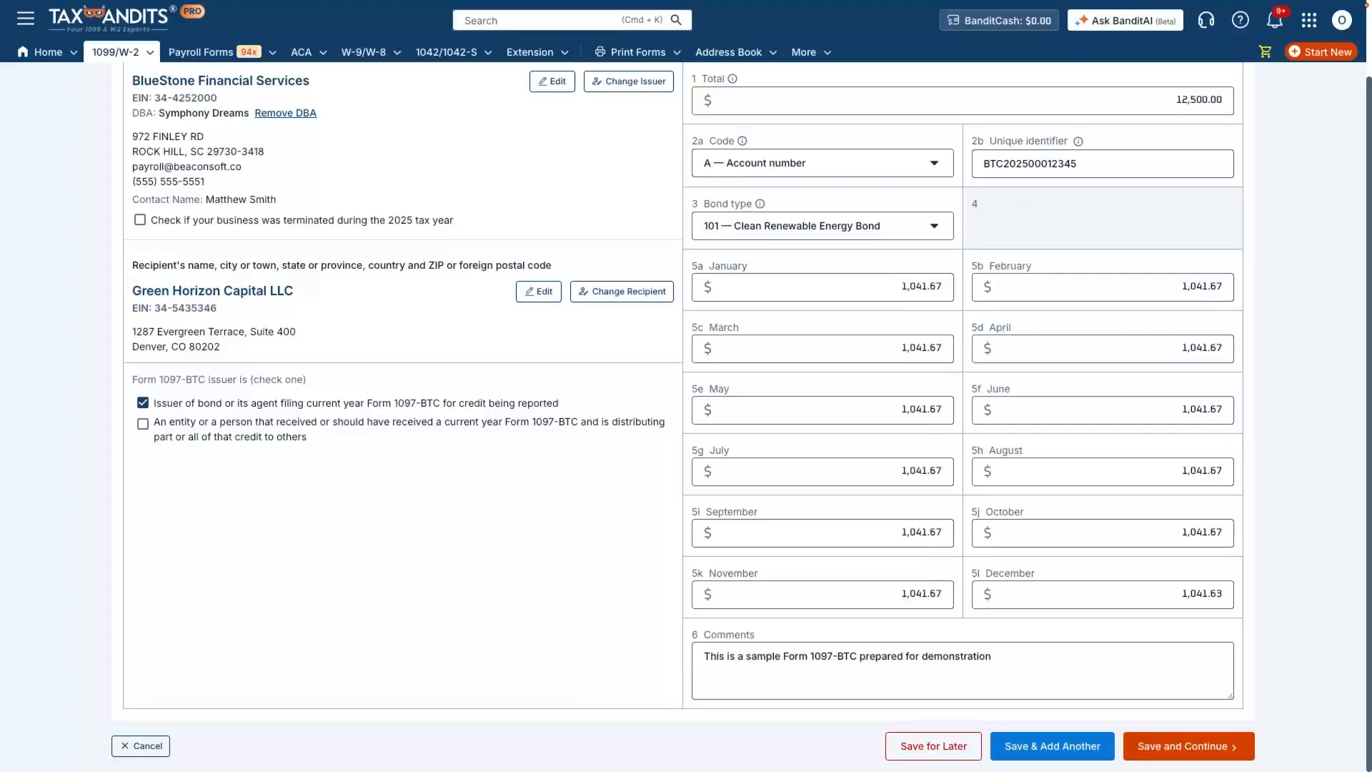
# - Save the completed 1097-BTC and proceed to filing it from the dashboard
pyautogui.click(1189, 746)
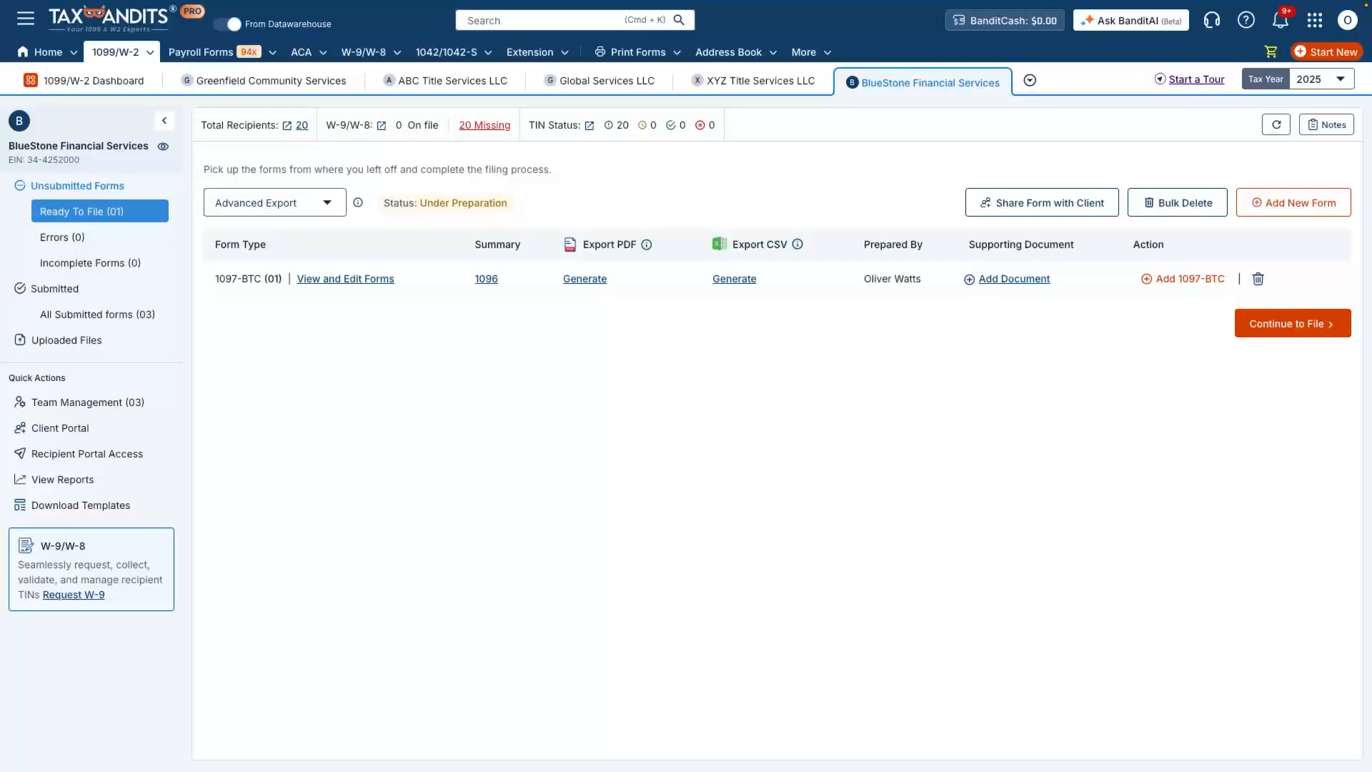
pyautogui.click(1293, 324)
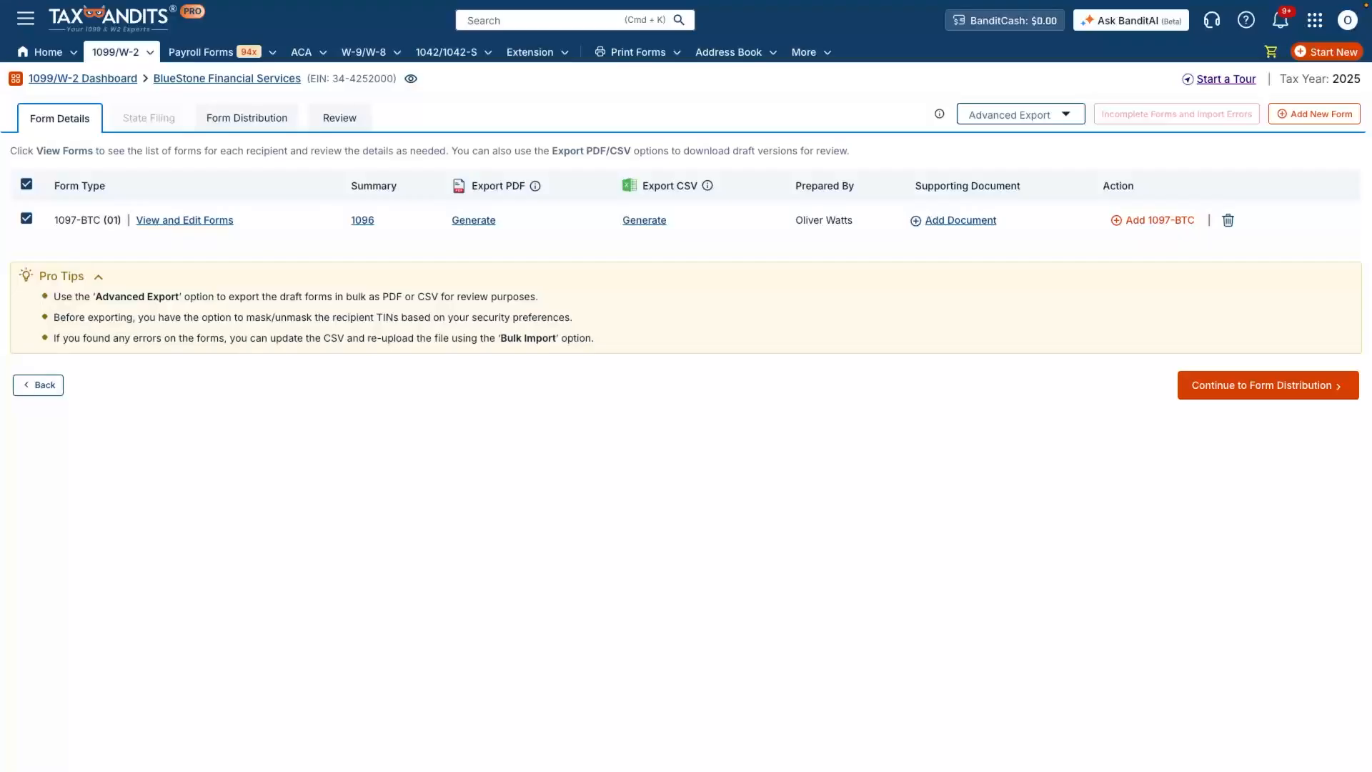
# - Choose Postal Mailing Only for recipient copies and go on to the error-free review
pyautogui.click(1269, 385)
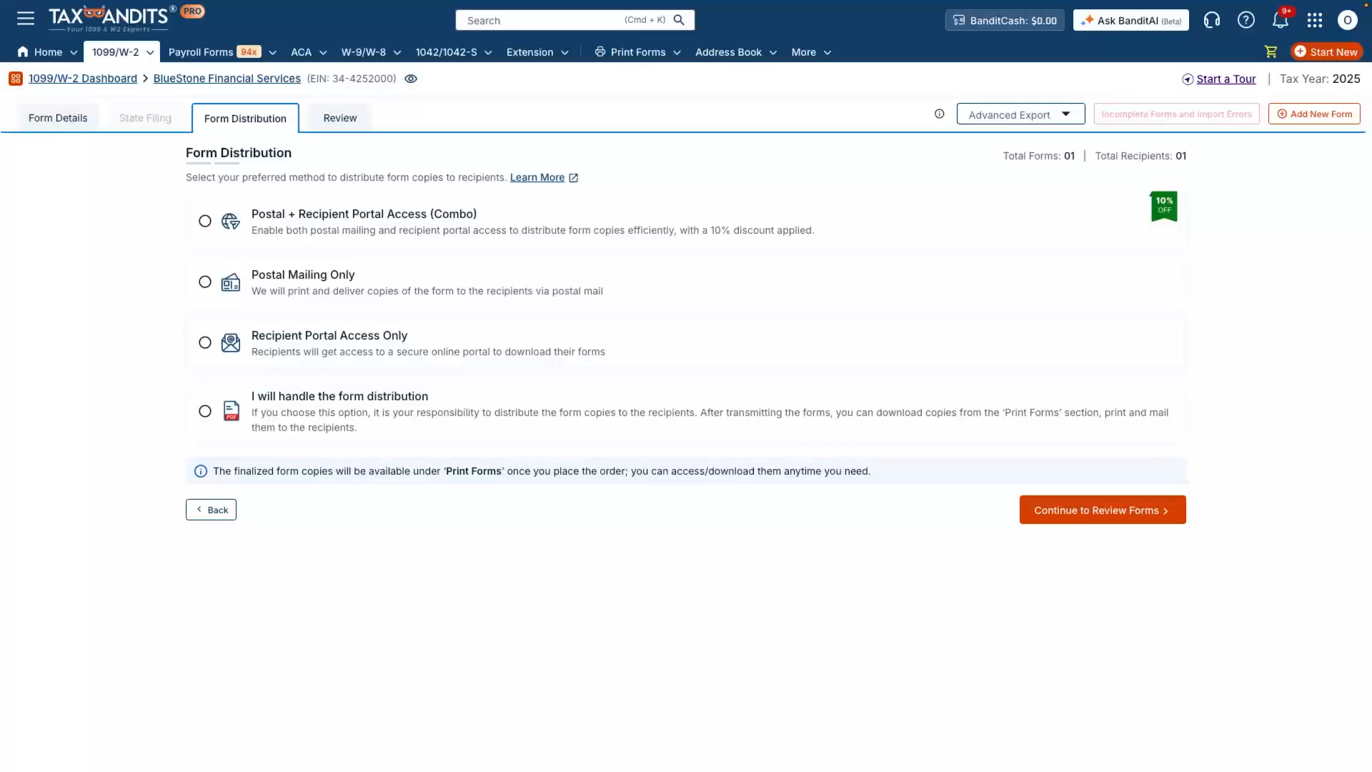
pyautogui.click(206, 282)
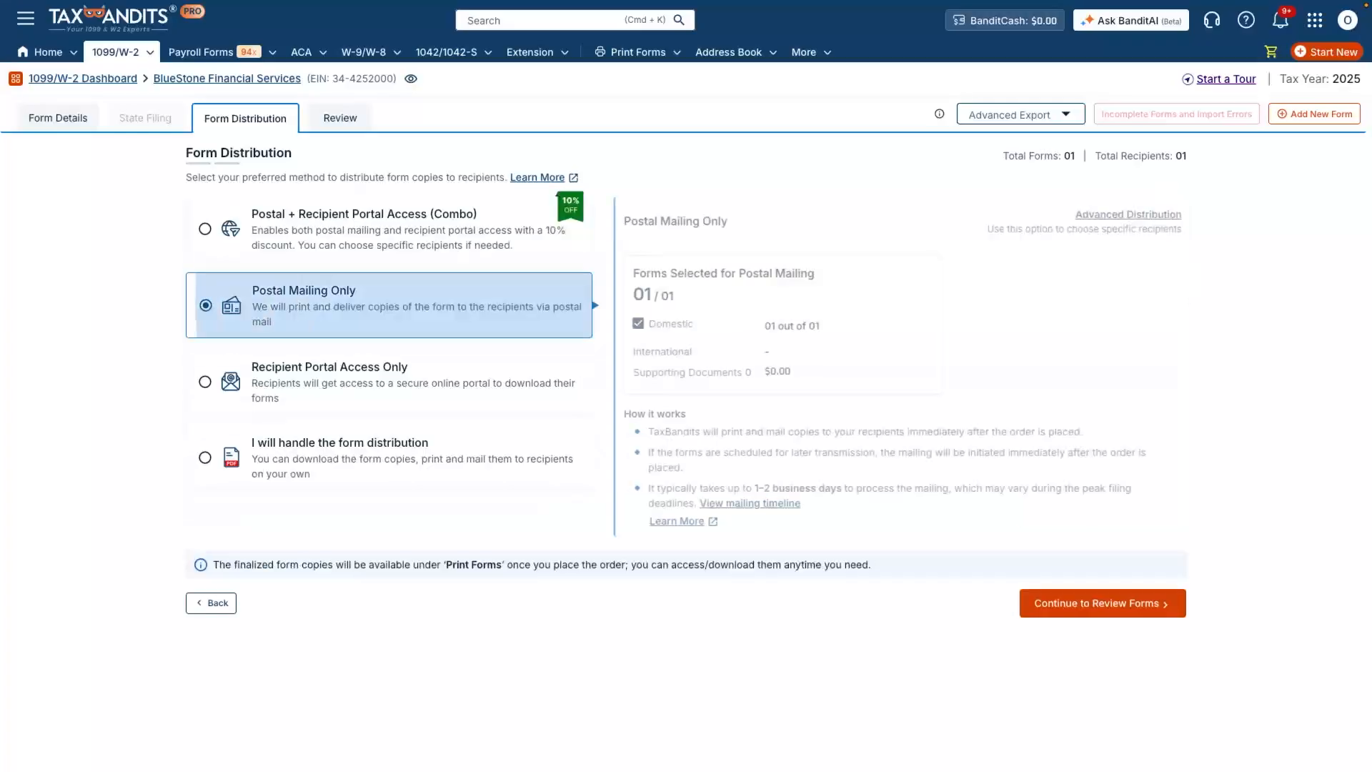
pyautogui.click(1103, 604)
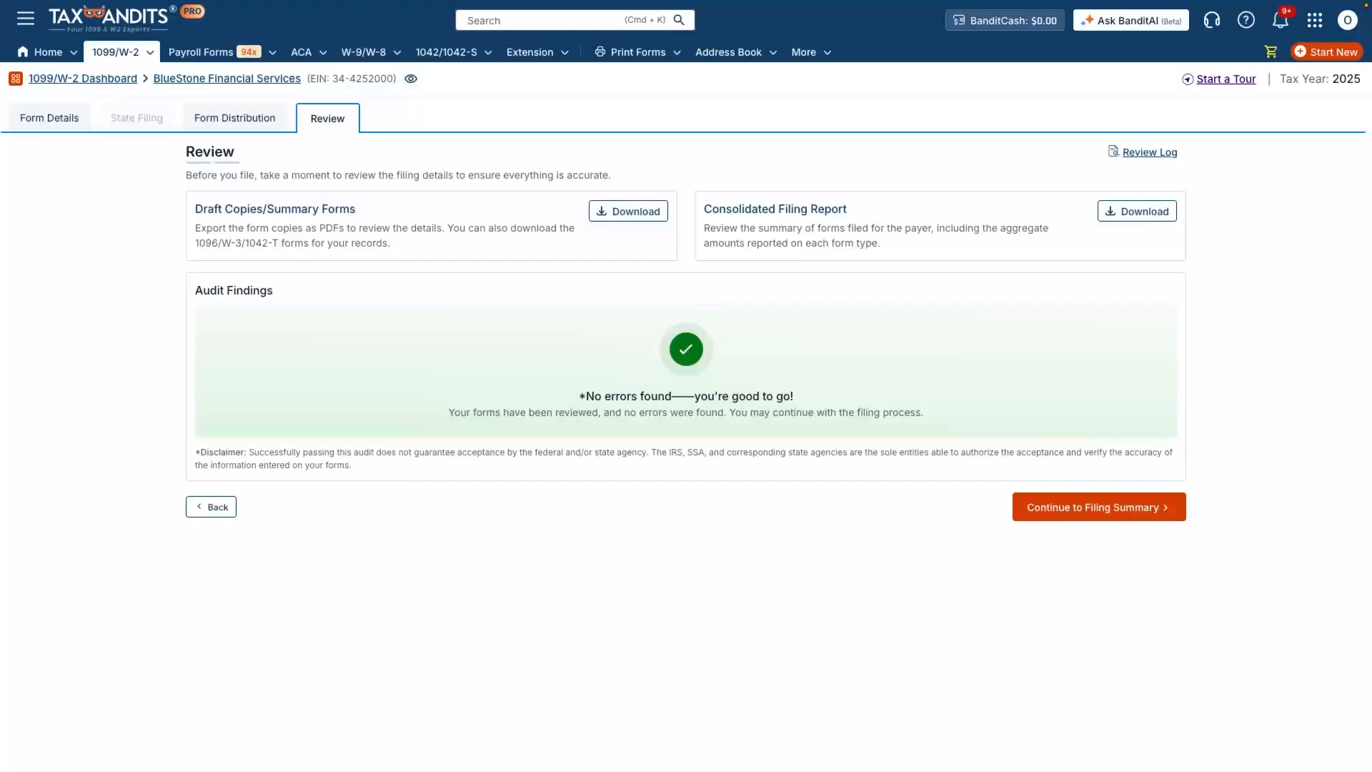
# - Add the BlueStone Financial Services filing, $4.60 with postal mailing, to the cart and check out
pyautogui.click(1099, 506)
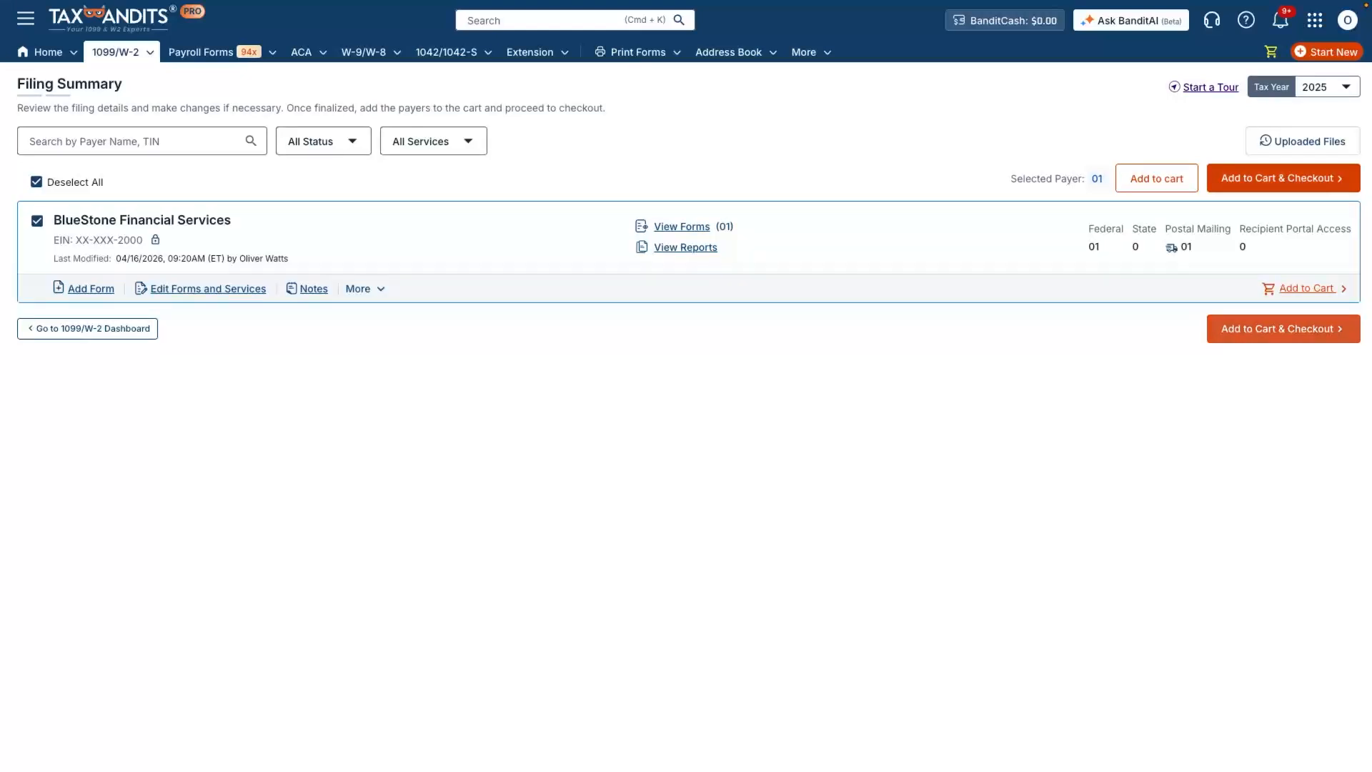
pyautogui.click(1285, 329)
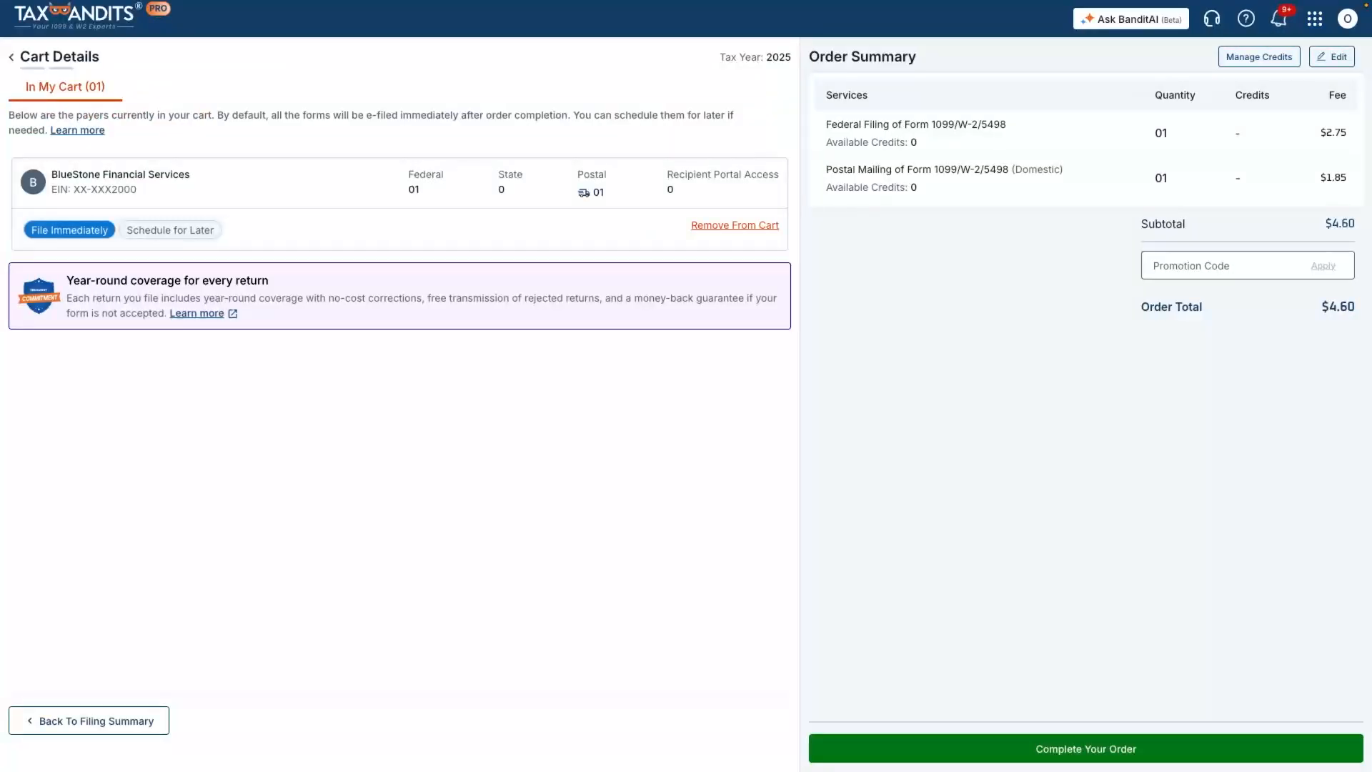
# - Pay the $4.60 order with the saved card and transmit the filing
pyautogui.click(1086, 749)
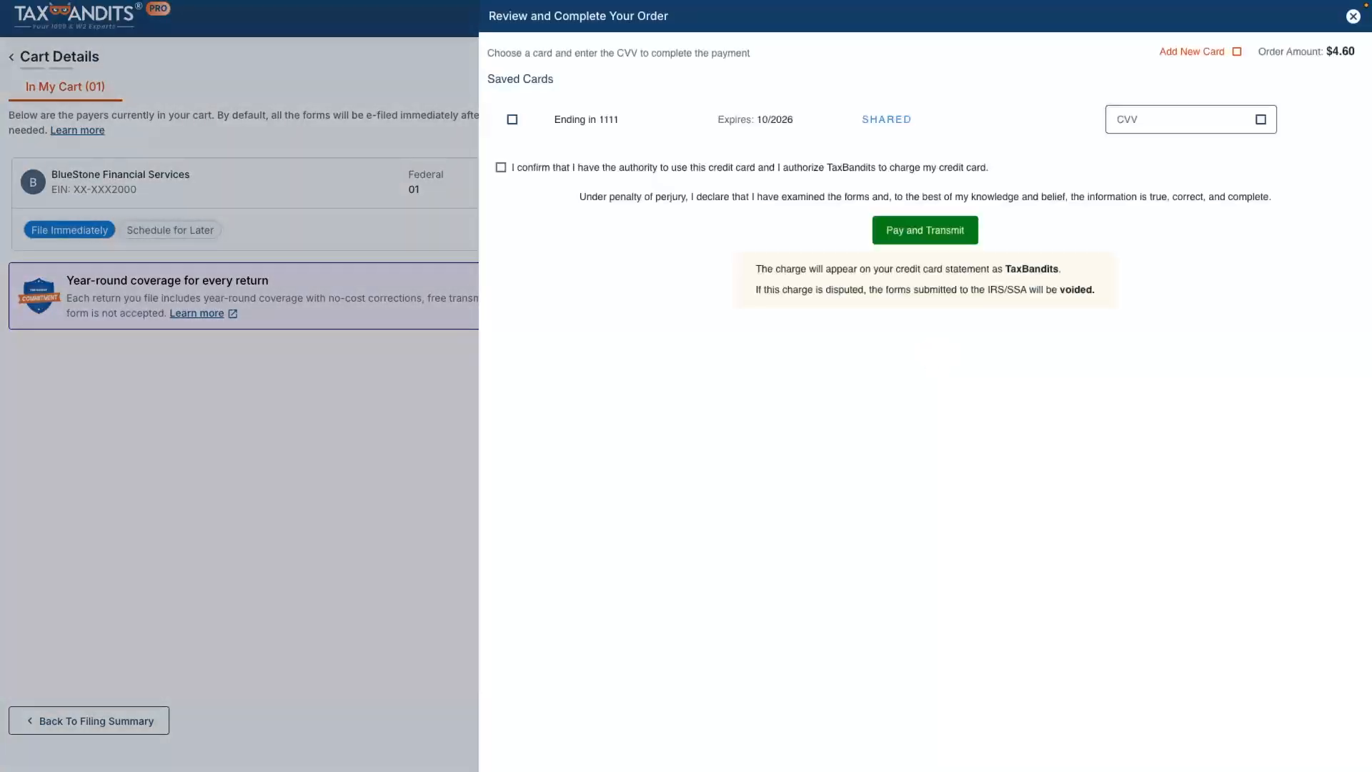
pyautogui.click(925, 534)
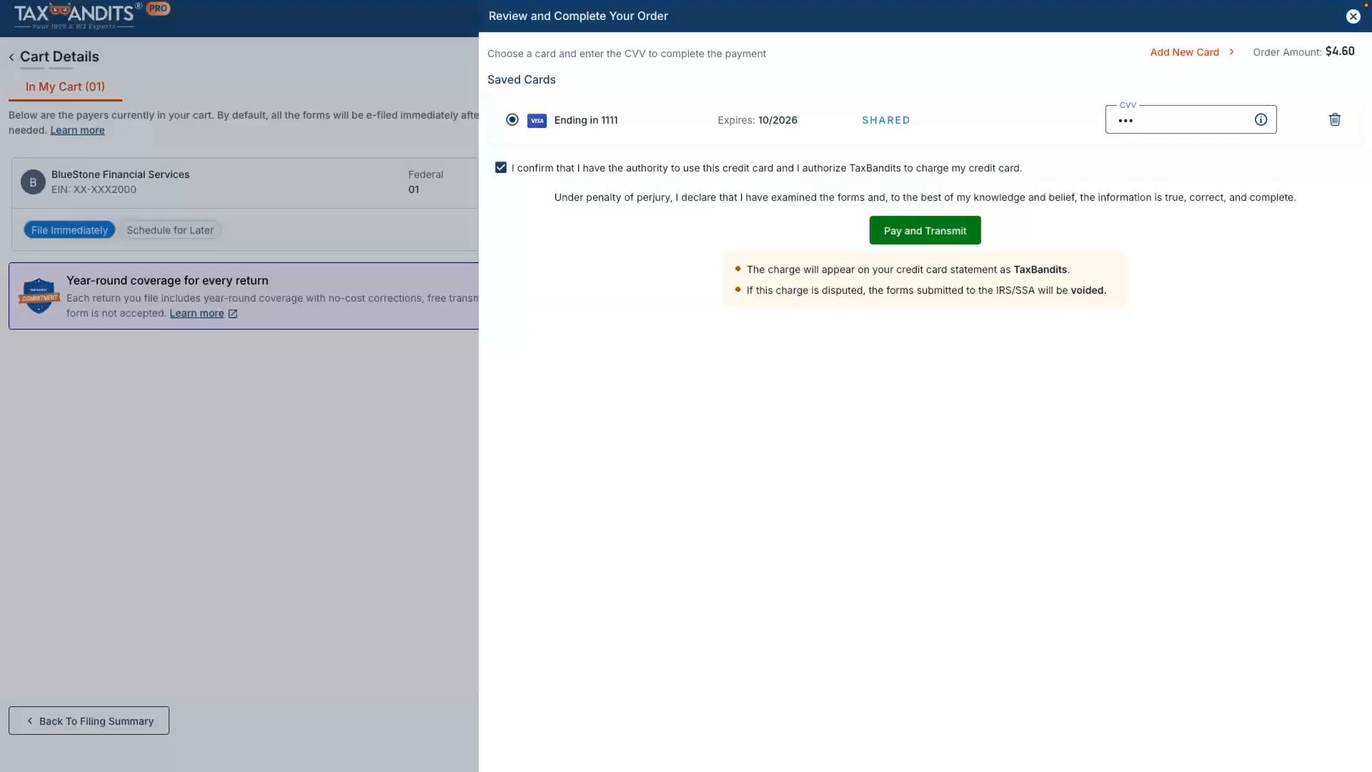
pyautogui.click(926, 231)
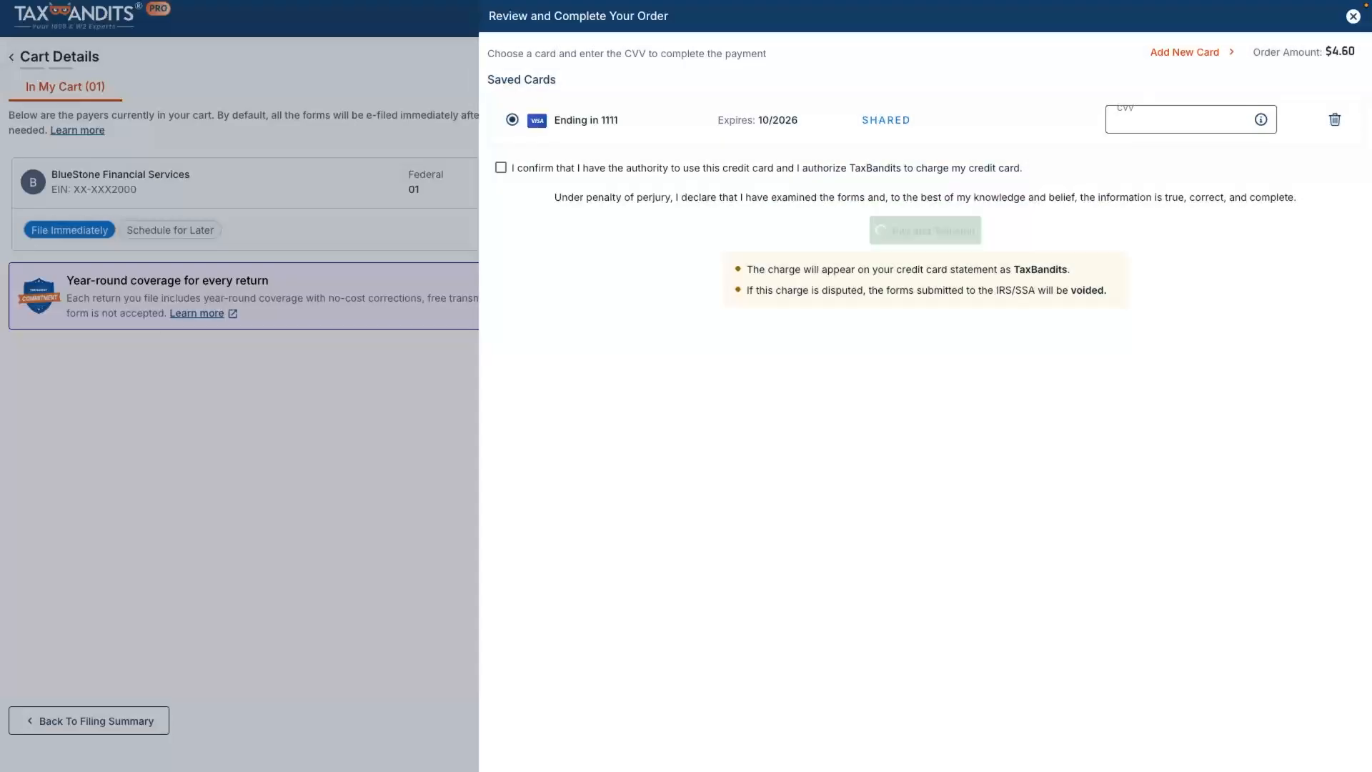